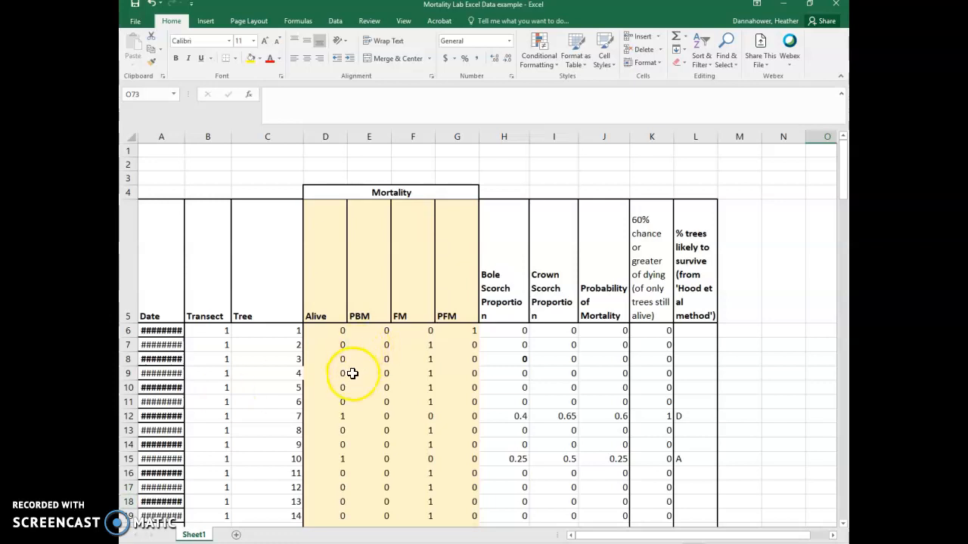
Review the transect 1 mortality data and inspect the SUM formula behind the Alive total in D22.
scroll(354, 371, "down", 3)
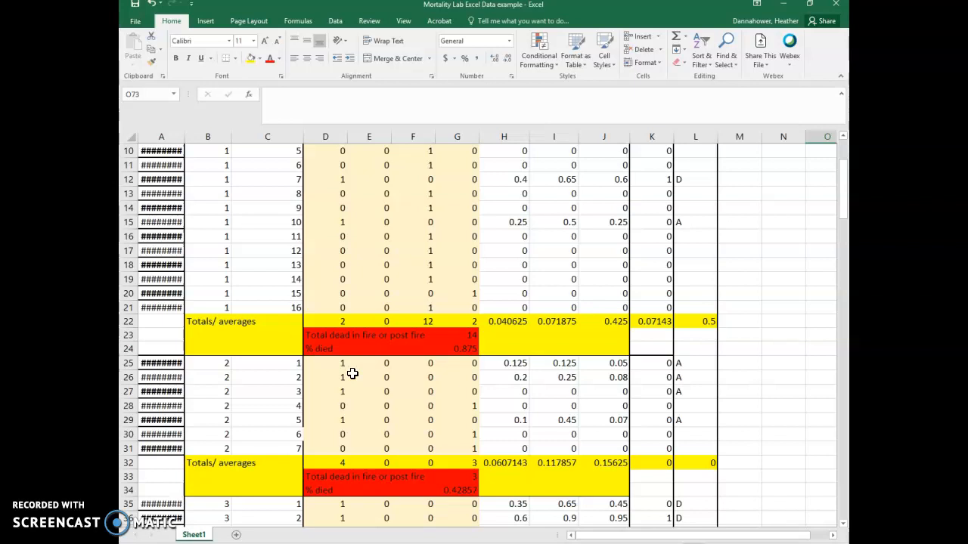
scroll(353, 374, "up", 2)
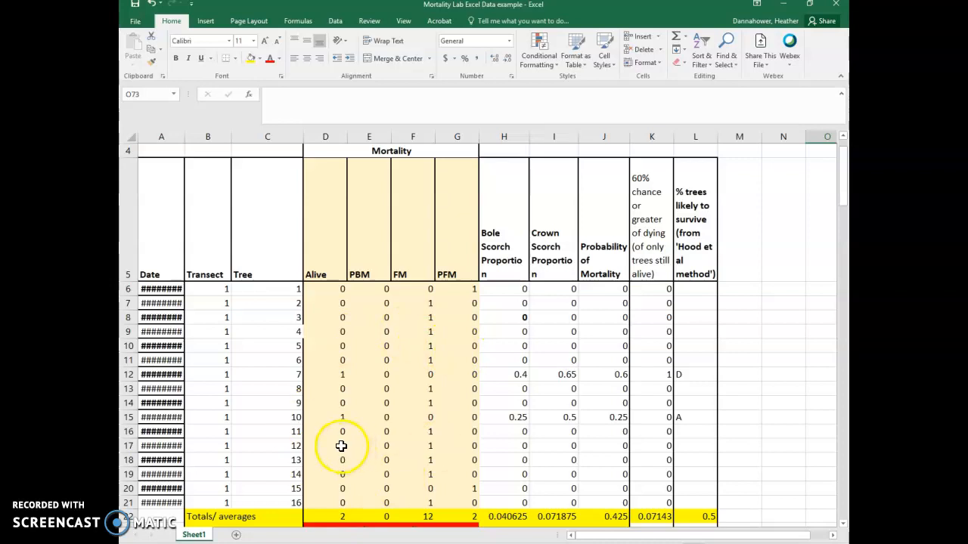
scroll(341, 446, "down", 1)
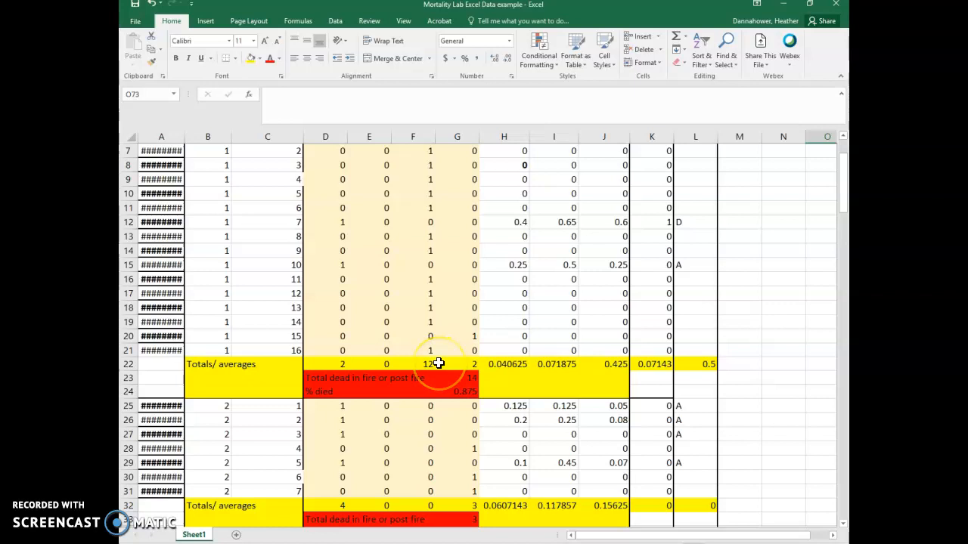
scroll(438, 363, "up", 1)
scroll(438, 364, "down", 1)
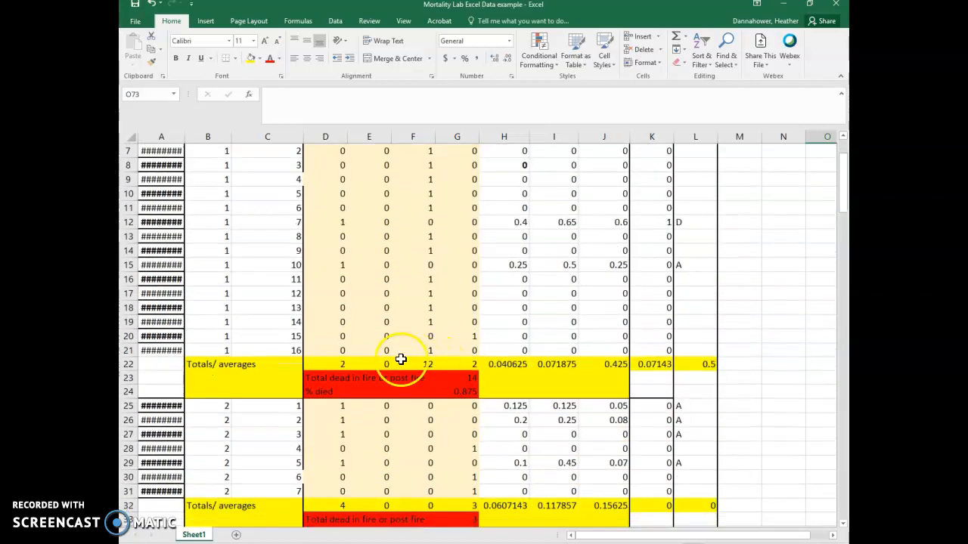
left_click(346, 365)
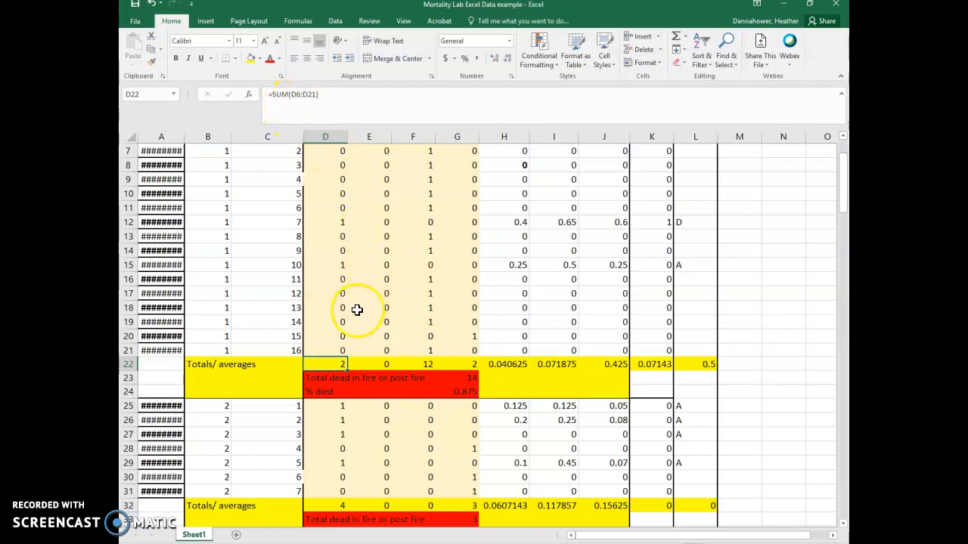
scroll(348, 310, "up", 1)
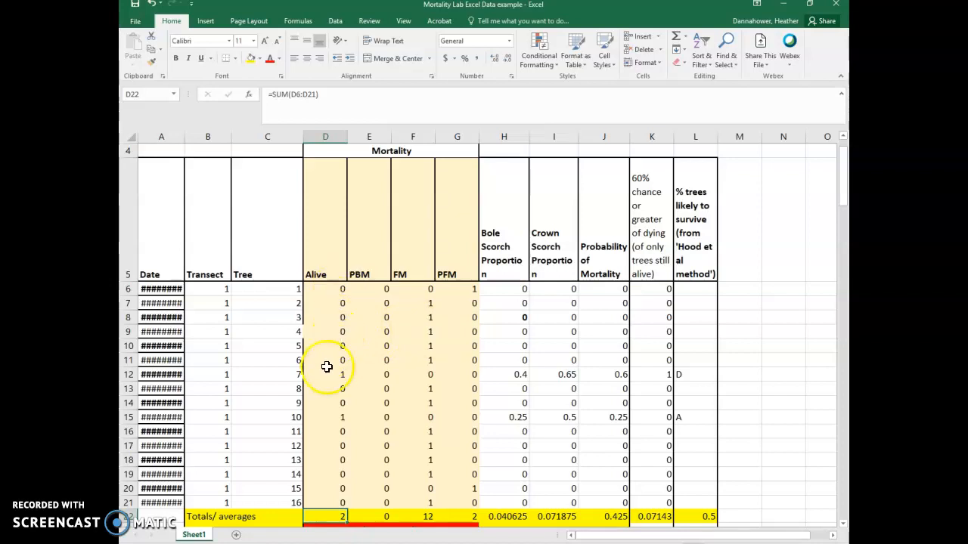
Try limiting the Alive total's SUM range in D22 to D6:D9, and undo the change.
left_click(313, 93)
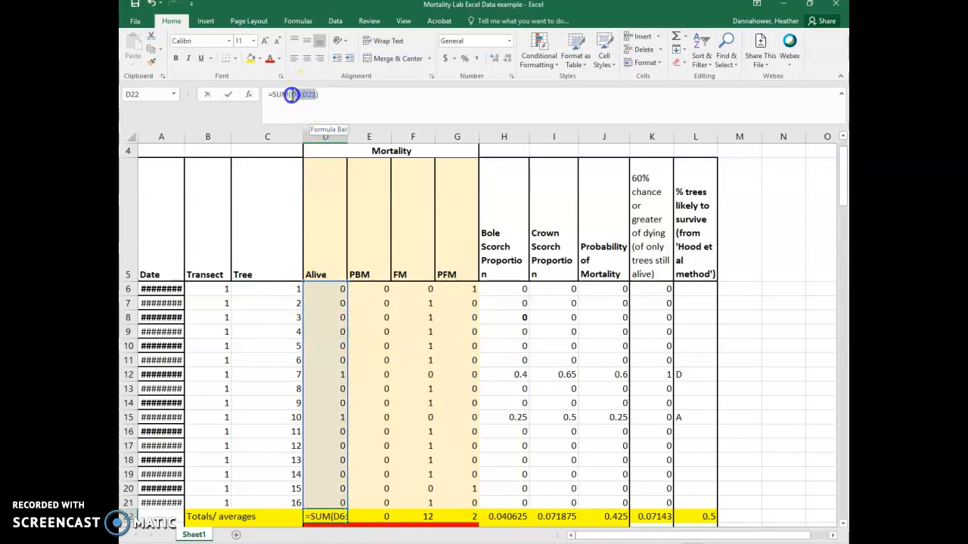
left_click_drag(326, 289, 324, 341)
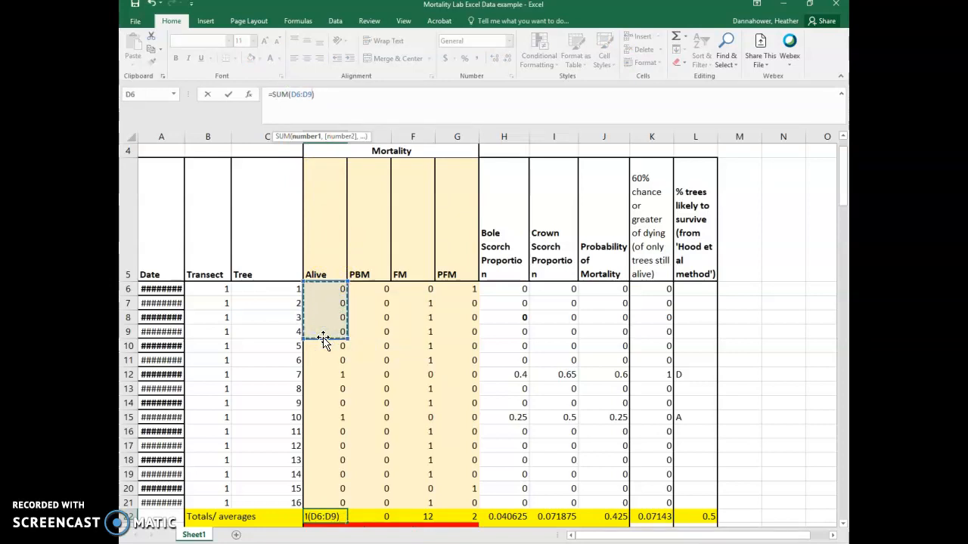
key("Return")
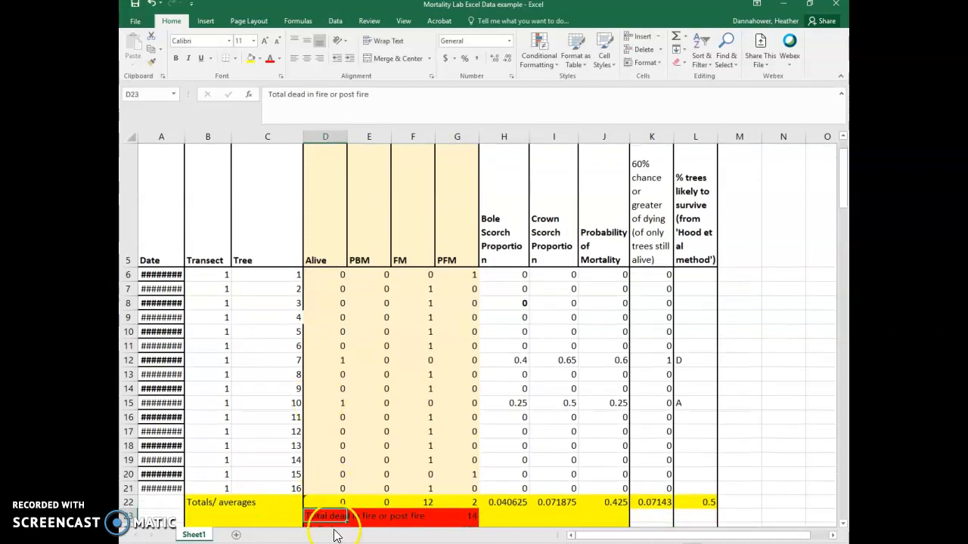
left_click(329, 504)
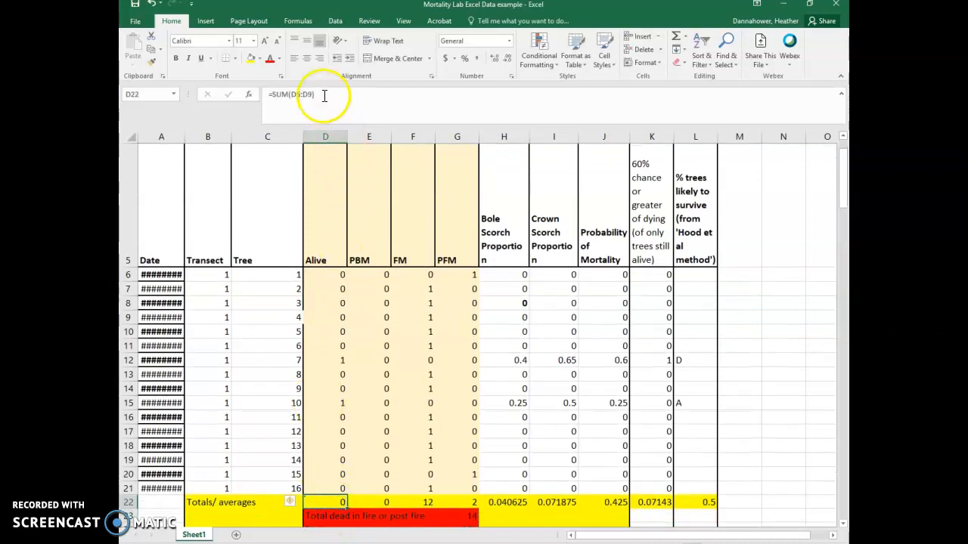
left_click(151, 6)
left_click(151, 6)
Inspect the transect 1 summary formulas for bole scorch proportion in H22 and probability of mortality in J22.
scroll(297, 323, "up", 12)
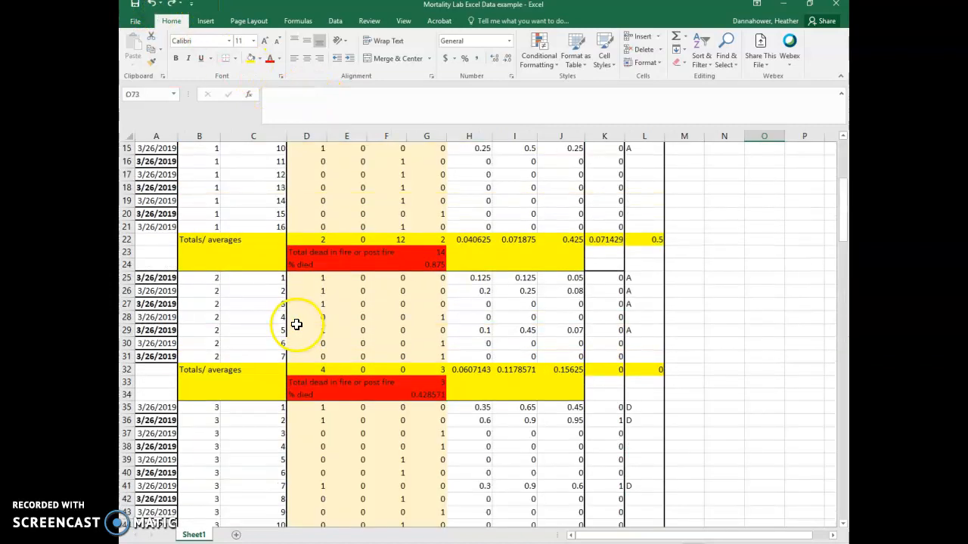
scroll(296, 325, "up", 5)
scroll(320, 431, "down", 1)
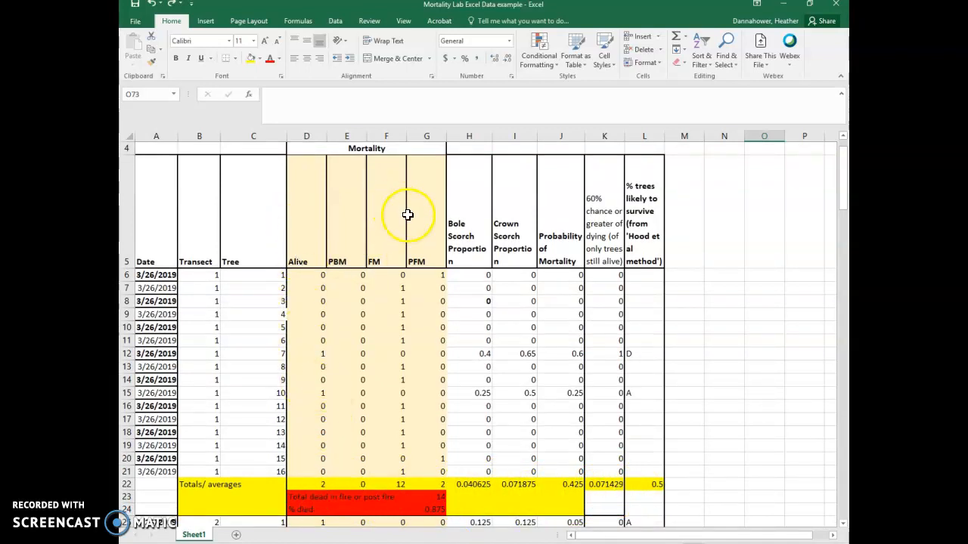
left_click(473, 488)
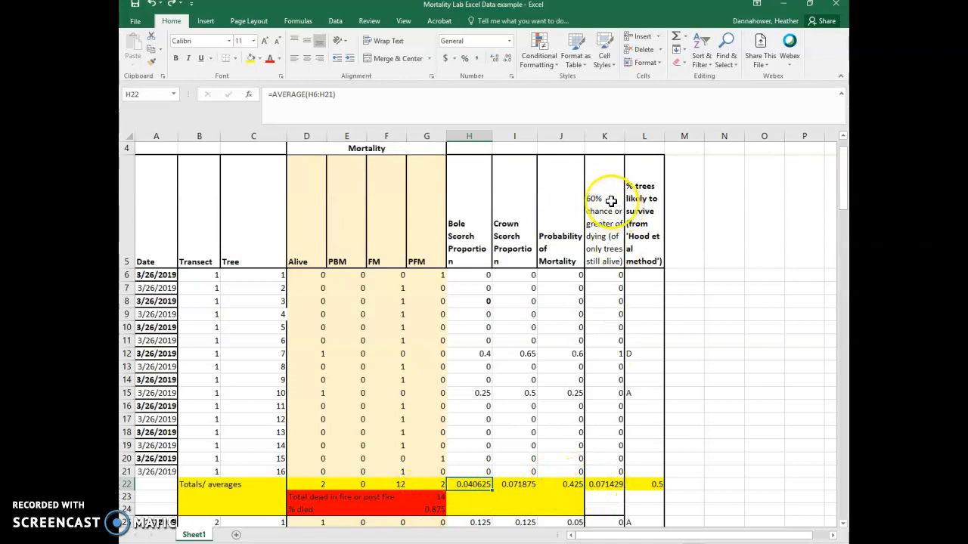
left_click(569, 486)
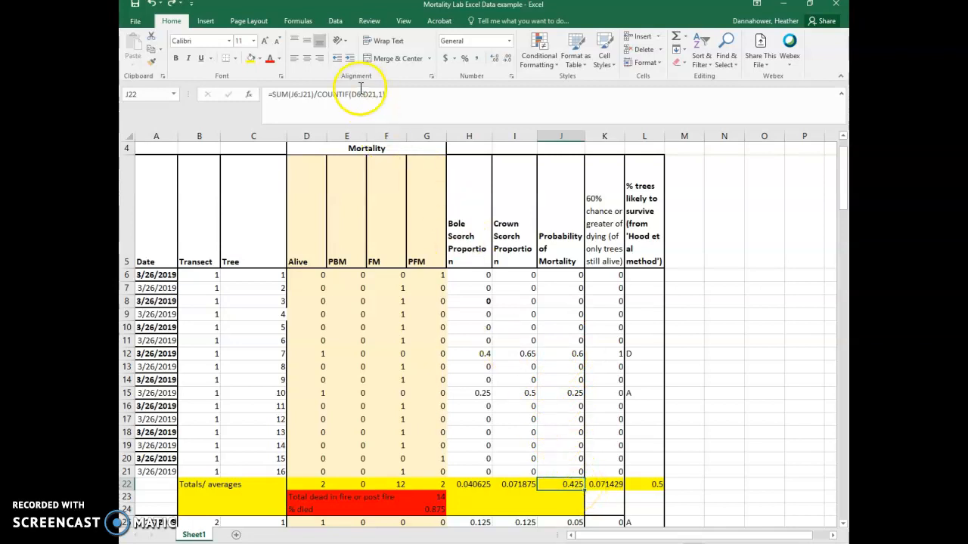
Examine the K22 formula for trees with a 60% or greater chance of dying, alongside the flagged tree in K12.
left_click(606, 484)
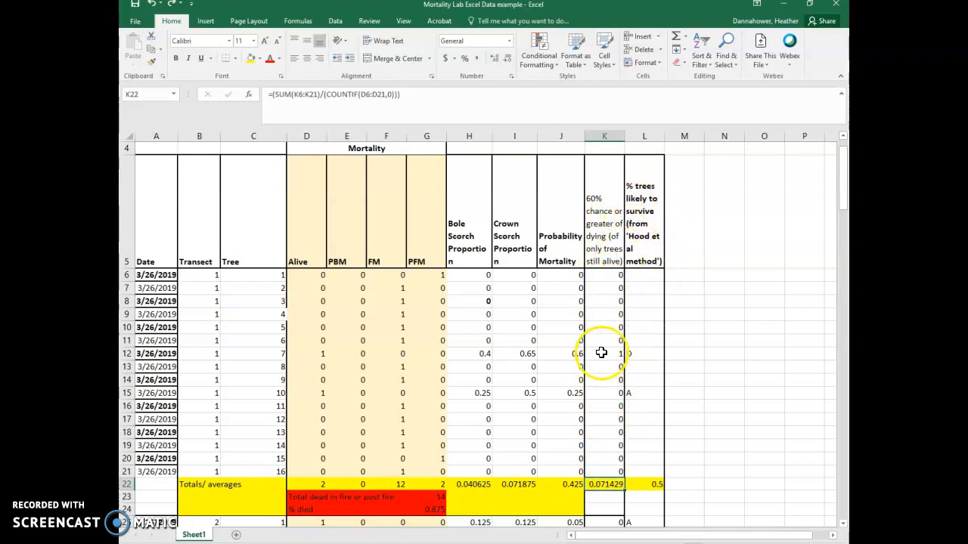
scroll(624, 357, "down", 2)
scroll(626, 363, "down", 2)
scroll(626, 332, "up", 6)
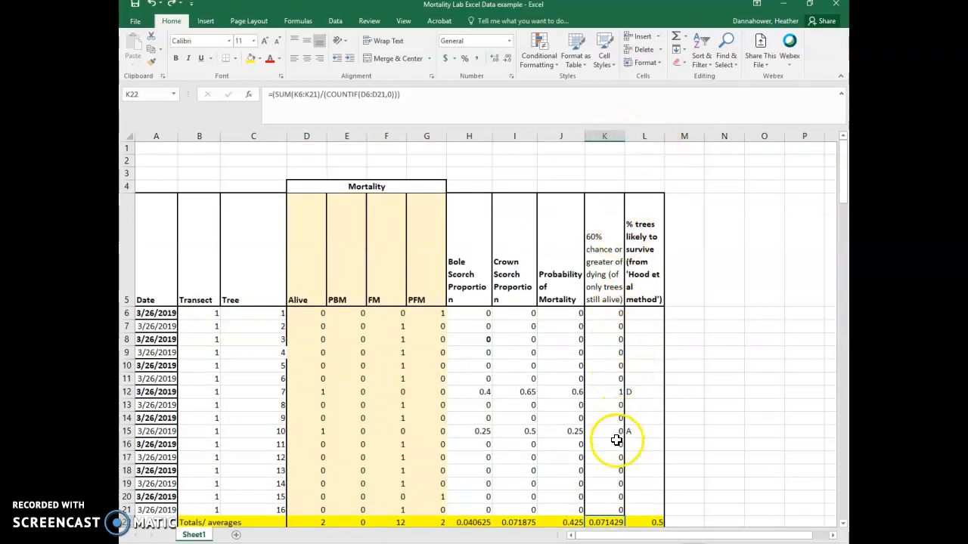
left_click(607, 389)
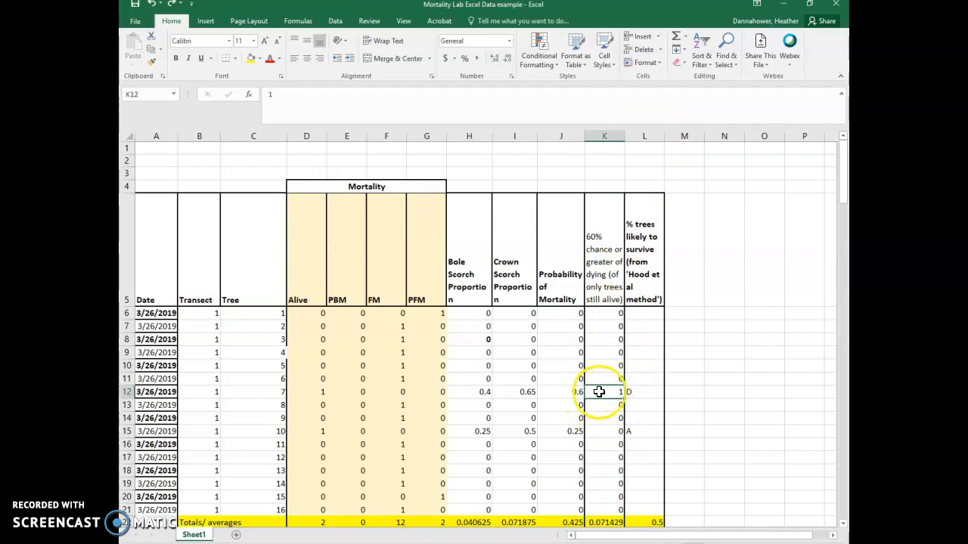
left_click(609, 521)
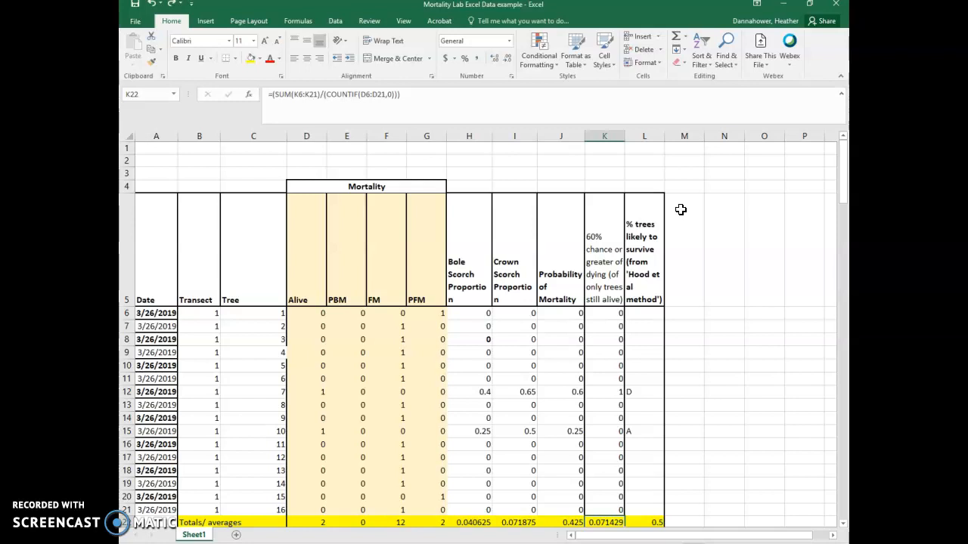
Inspect the transect 1 formulas for the Hood et al survival figure in L22 and the % died in G24.
scroll(684, 234, "down", 2)
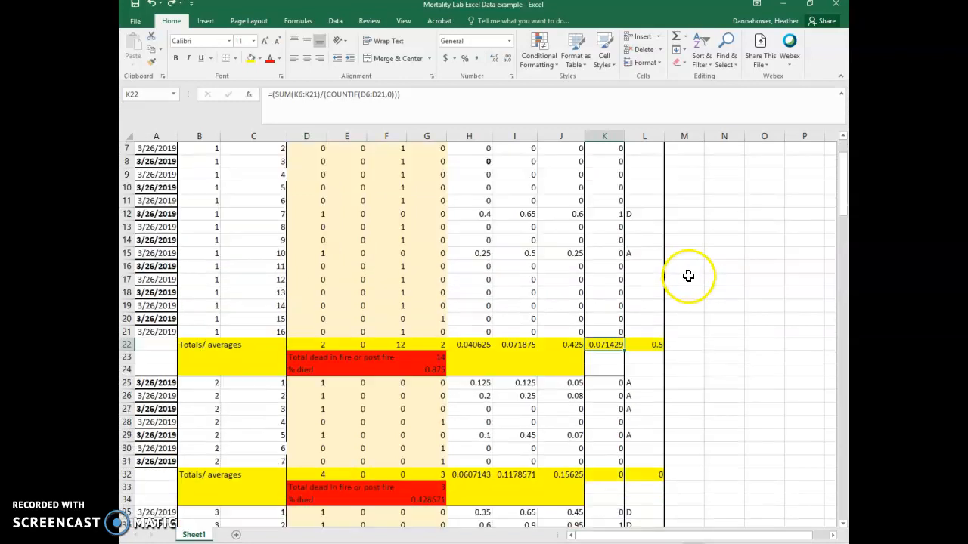
left_click(648, 344)
scroll(575, 302, "up", 1)
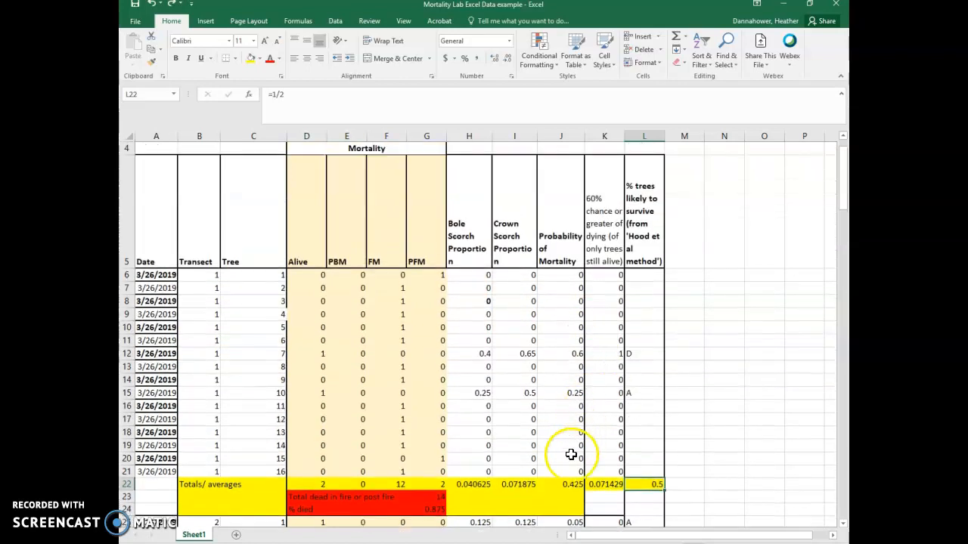
left_click(437, 512)
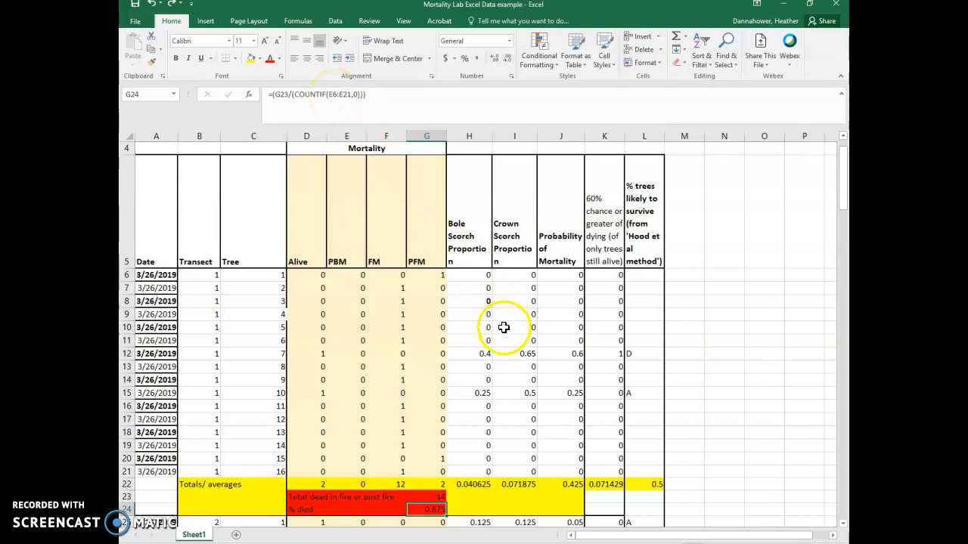
Go through the remaining transects to the overall summary row and inspect the average bole scorch formula in H68.
scroll(503, 328, "down", 6)
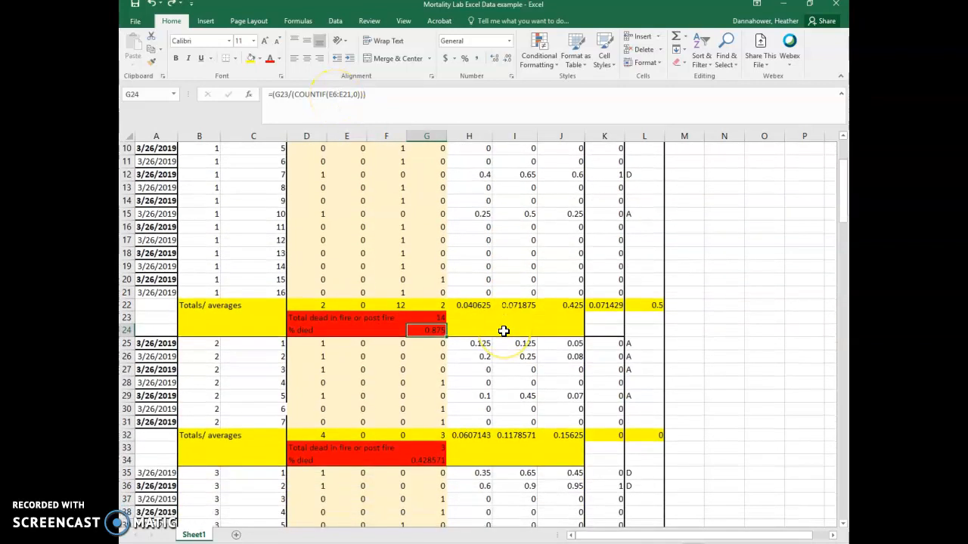
scroll(504, 332, "down", 8)
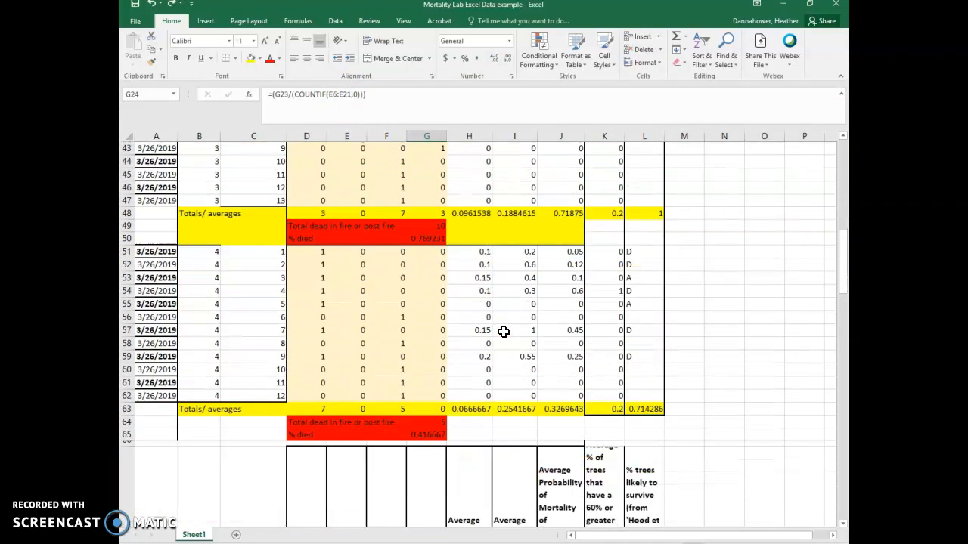
scroll(504, 332, "down", 3)
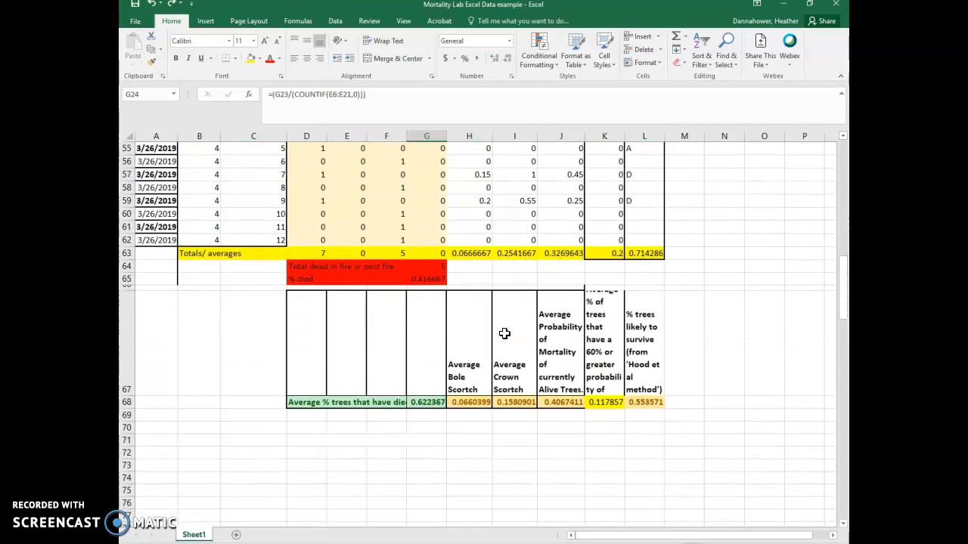
left_click(469, 403)
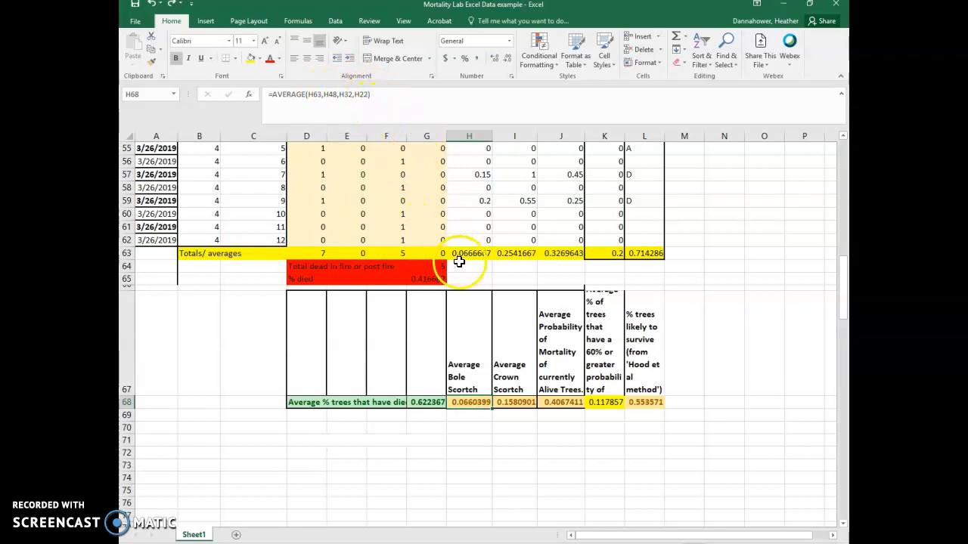
Inspect the formula in K68 that averages the 60% mortality figures across transects, and read its full heading in K67.
scroll(604, 404, "up", 3)
left_click(604, 404)
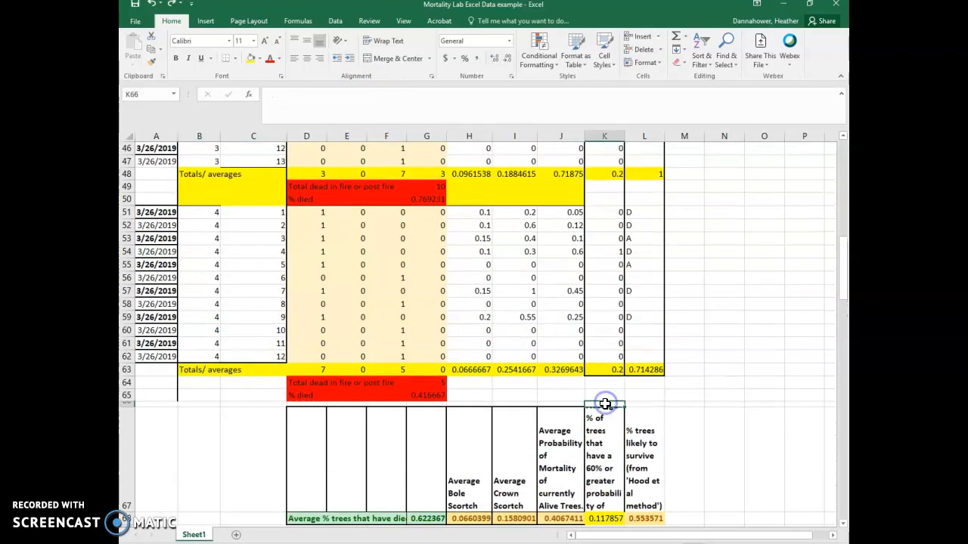
left_click(605, 518)
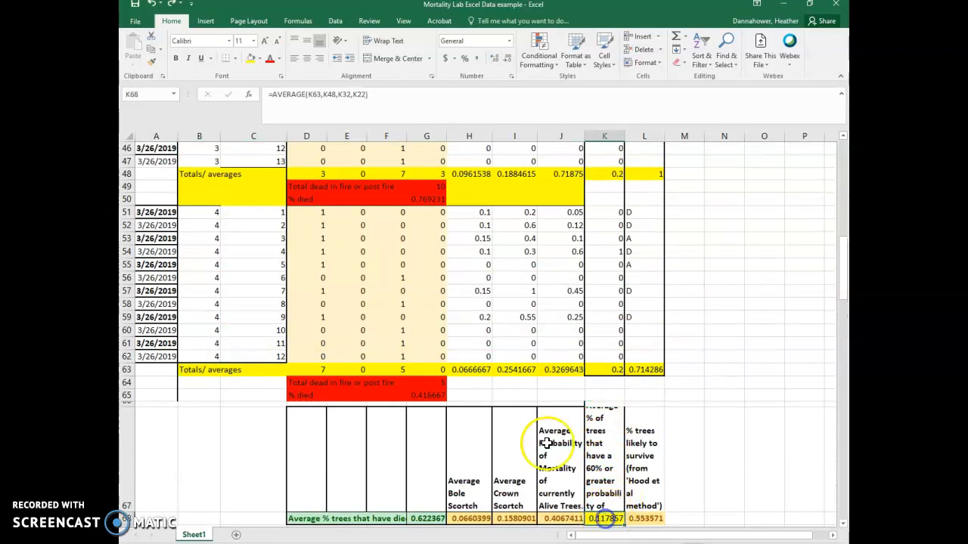
scroll(404, 167, "up", 1)
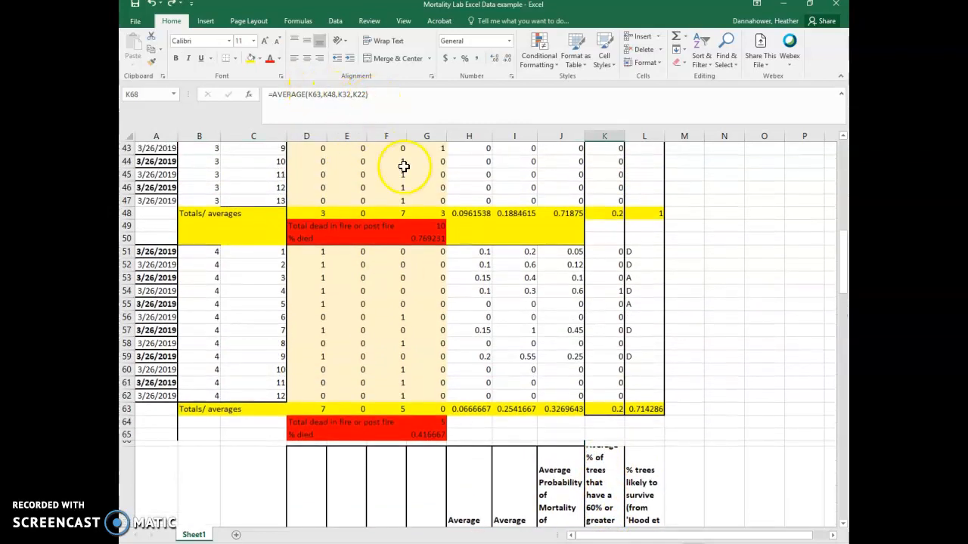
scroll(403, 166, "down", 2)
left_click(604, 429)
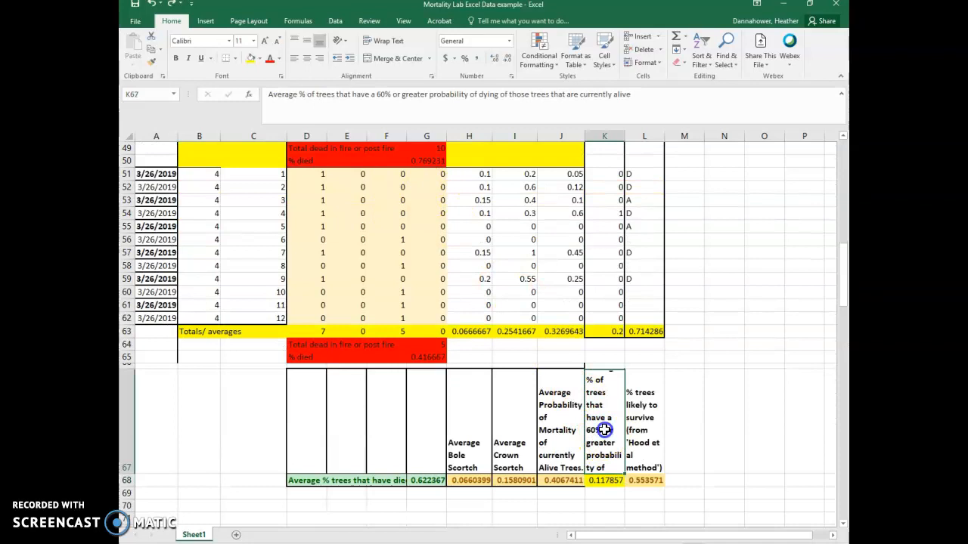